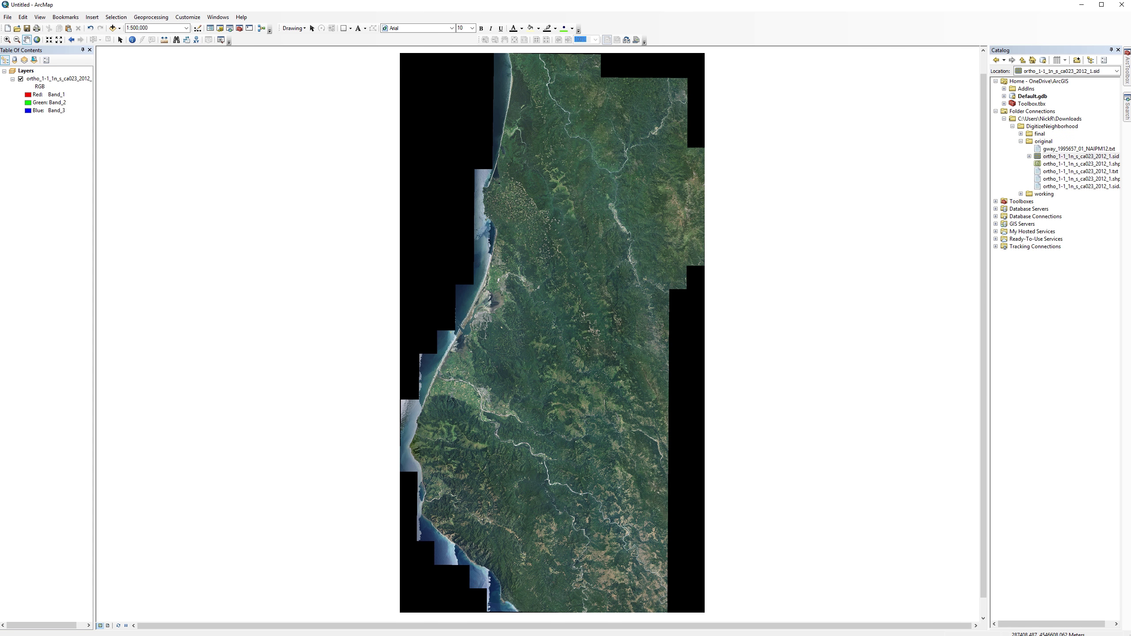
Check the imagery layer's data source and XY coordinate system in its Layer Properties
right_click(85, 79)
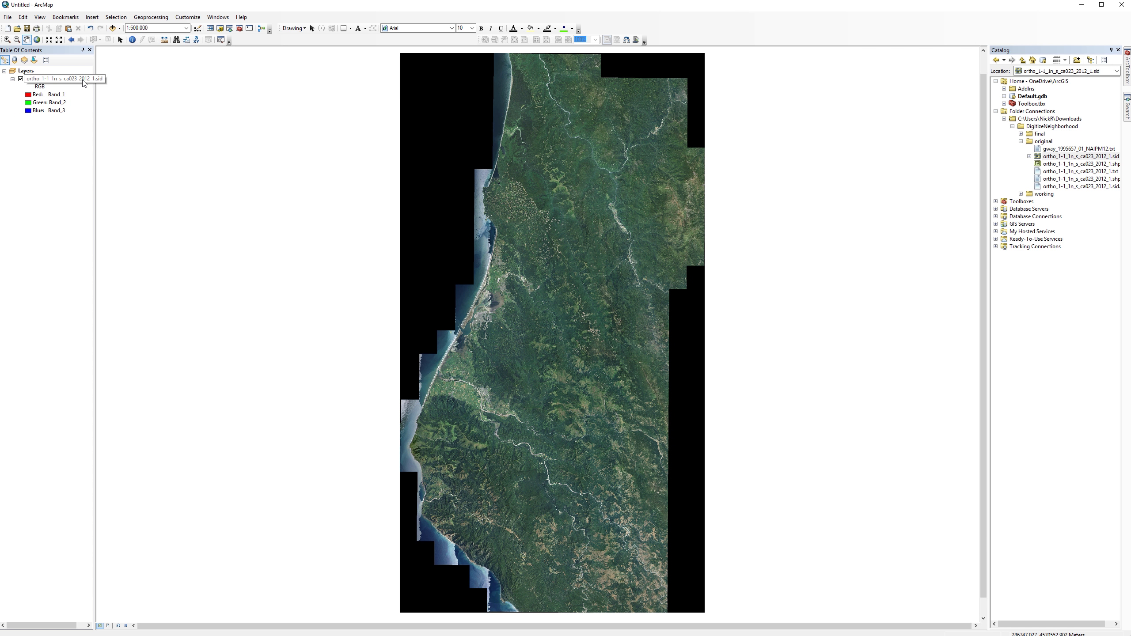
click(122, 209)
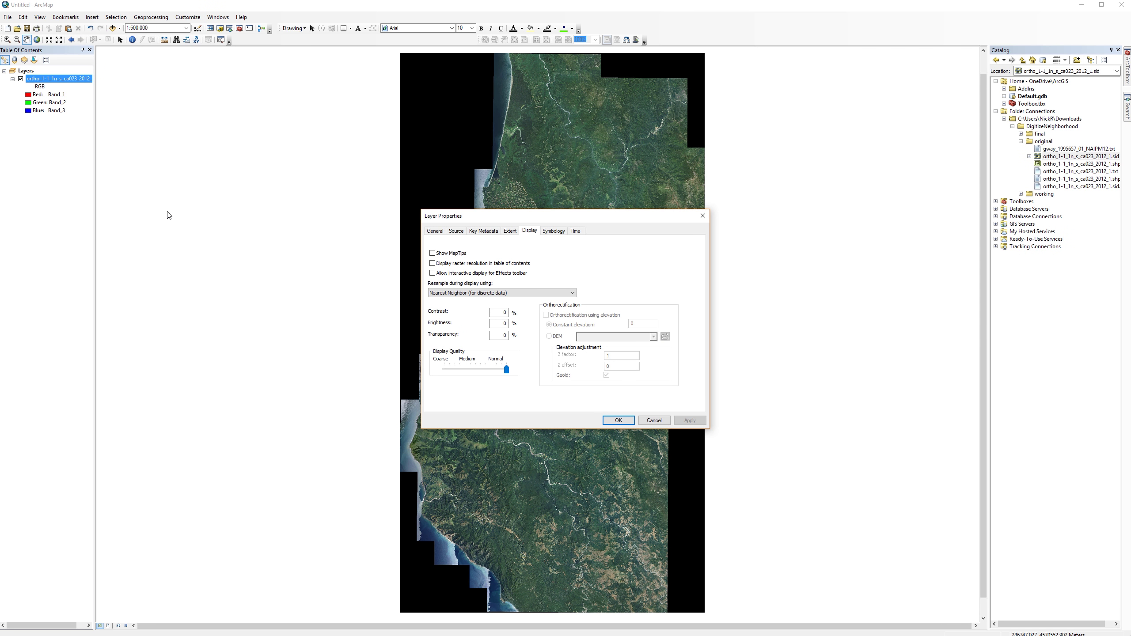
click(457, 231)
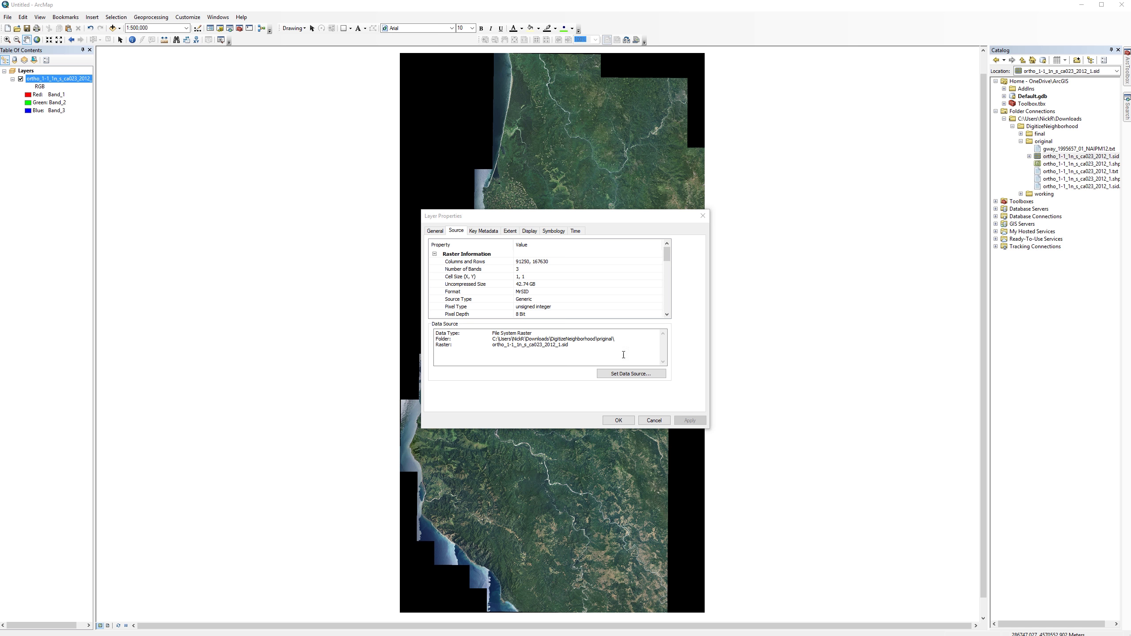
drag(666, 260, 666, 284)
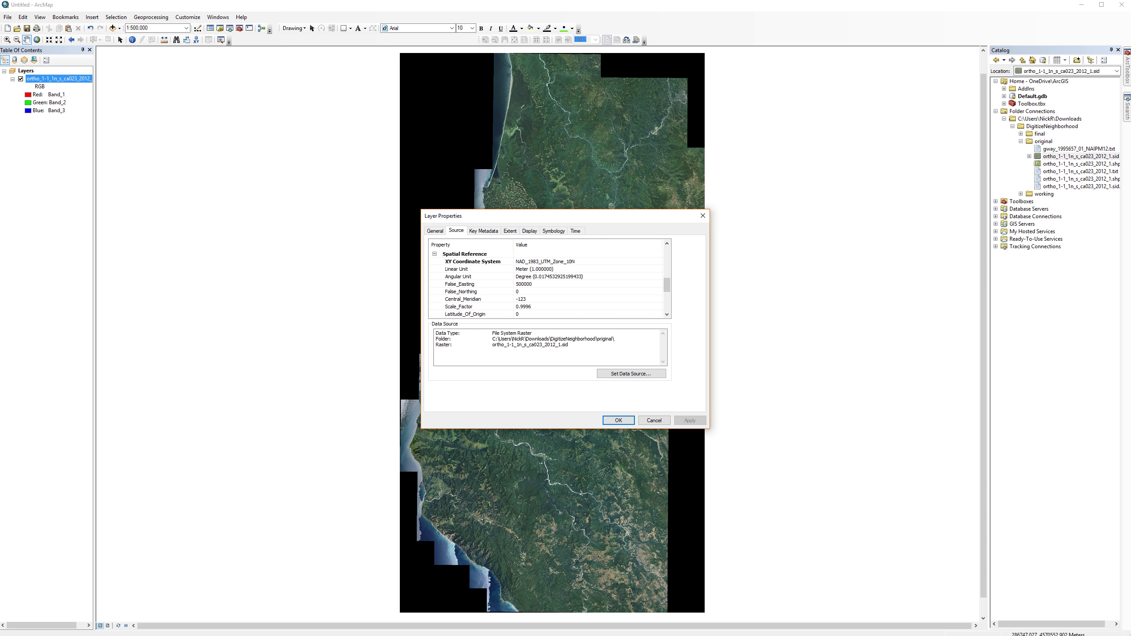
click(584, 268)
click(576, 262)
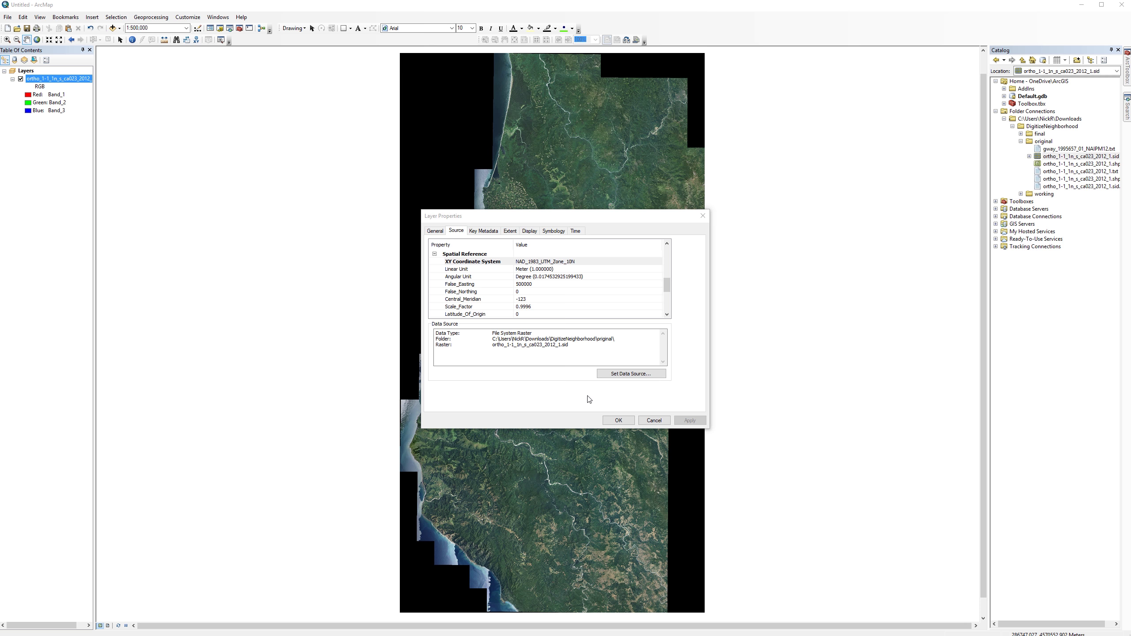
click(618, 420)
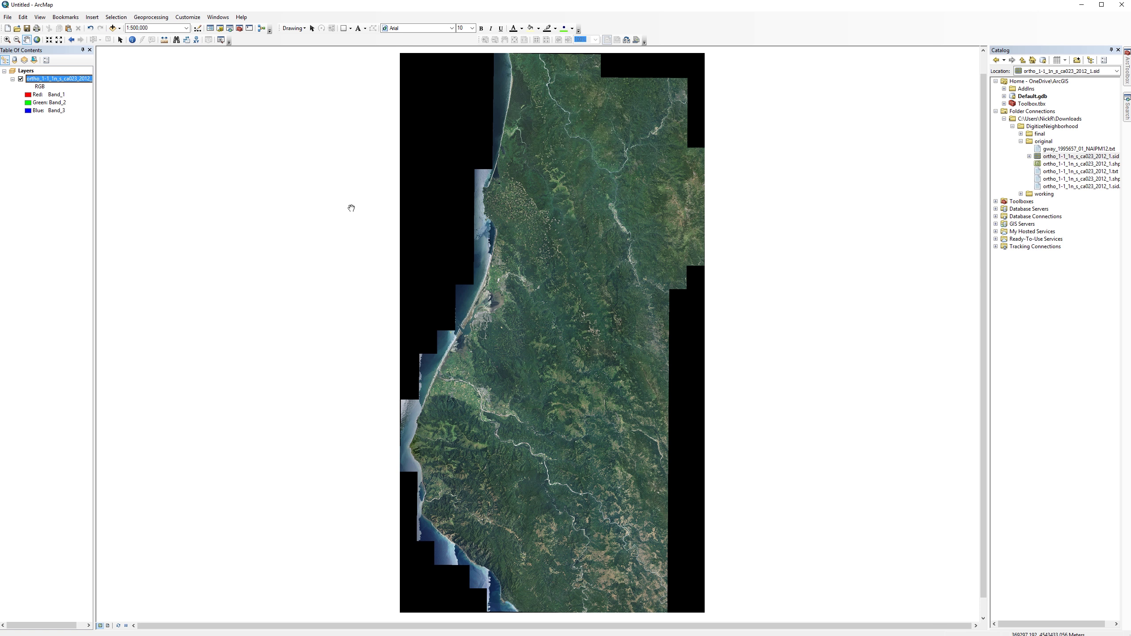
Turn on 'Store relative pathnames to data sources' in Map Document Properties
click(8, 17)
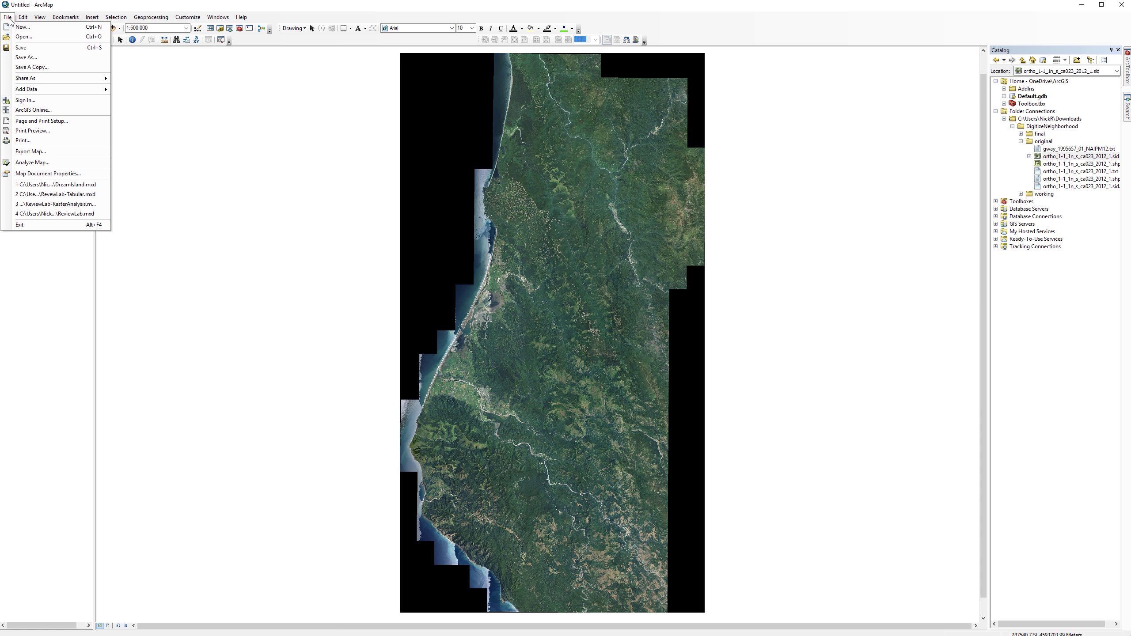
click(53, 174)
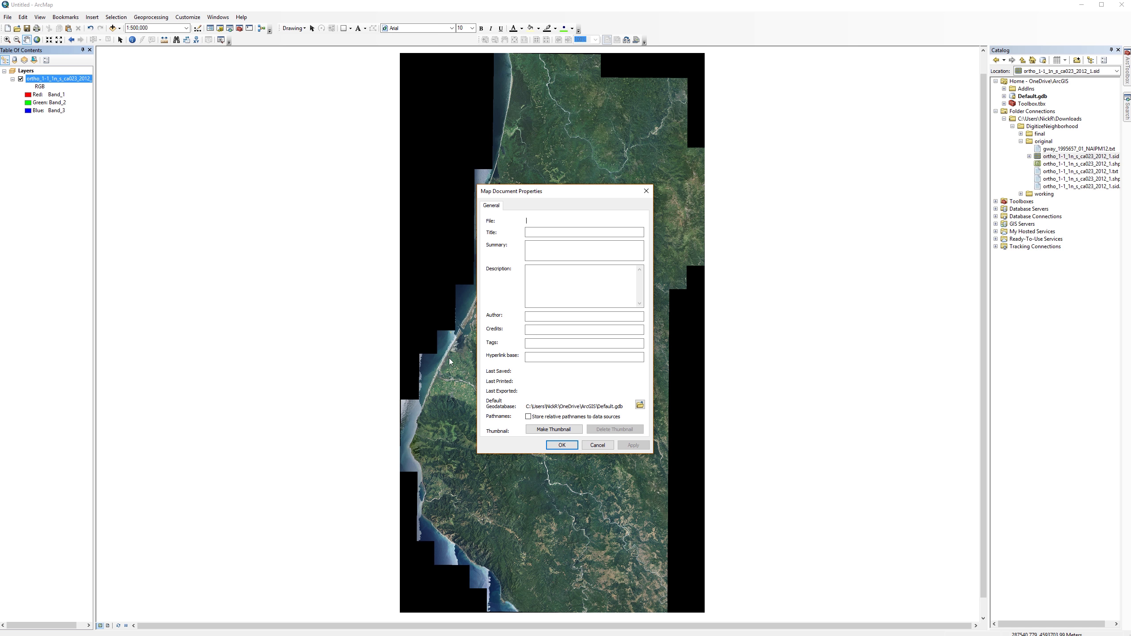
click(528, 417)
click(562, 445)
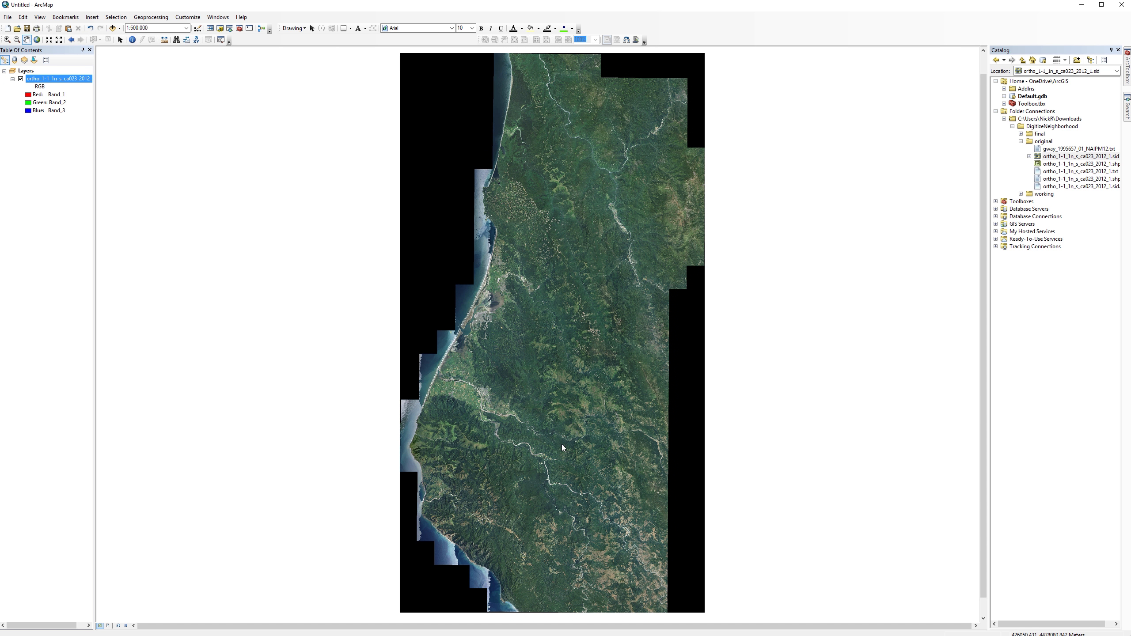
Save a copy of the map as DigitizingLab.mxd in Downloads > DigitizeNeighborhood
click(8, 17)
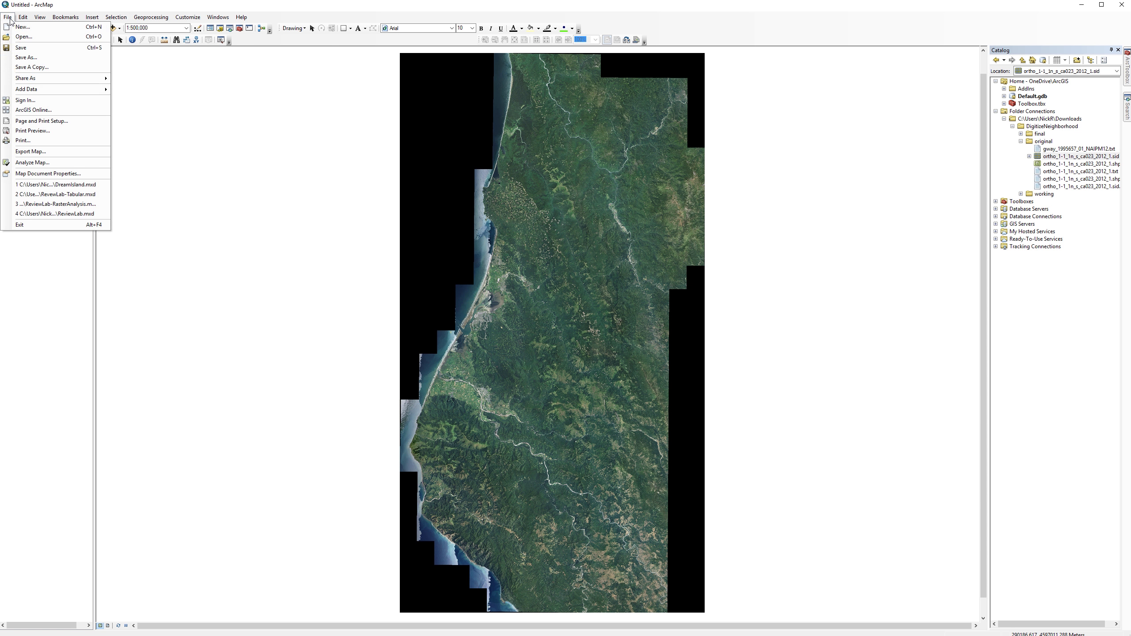
click(38, 66)
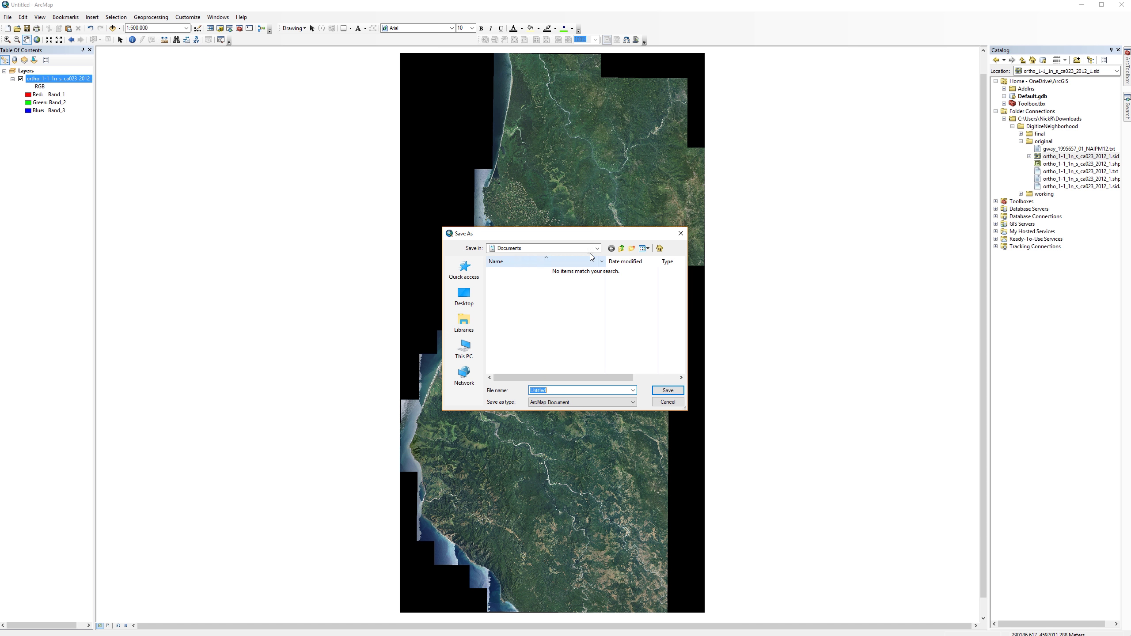
click(565, 248)
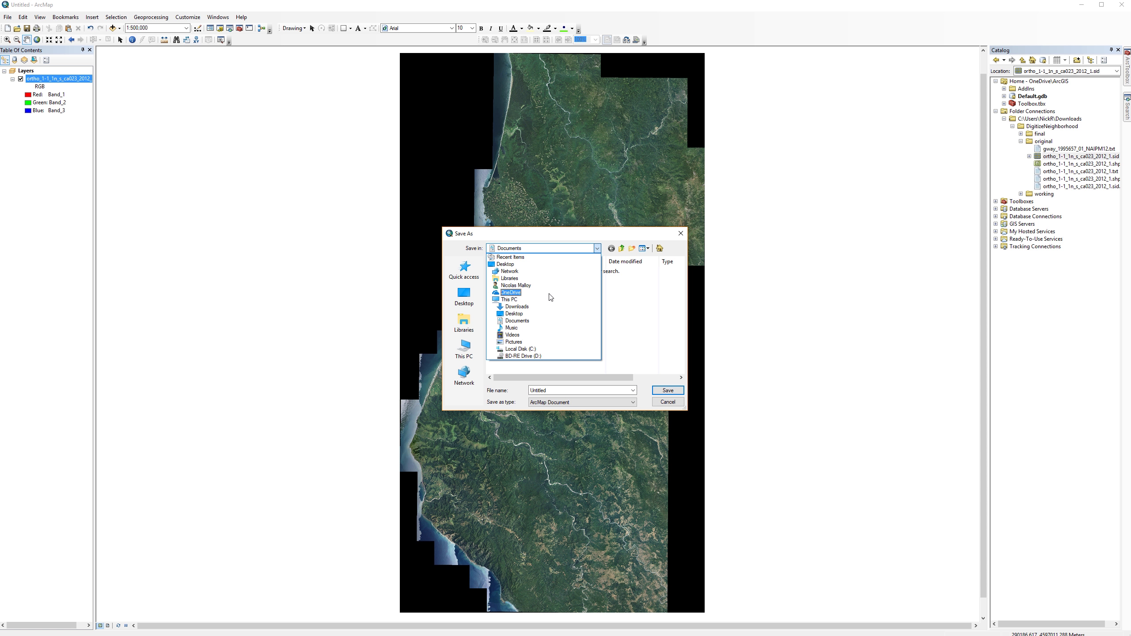
click(534, 307)
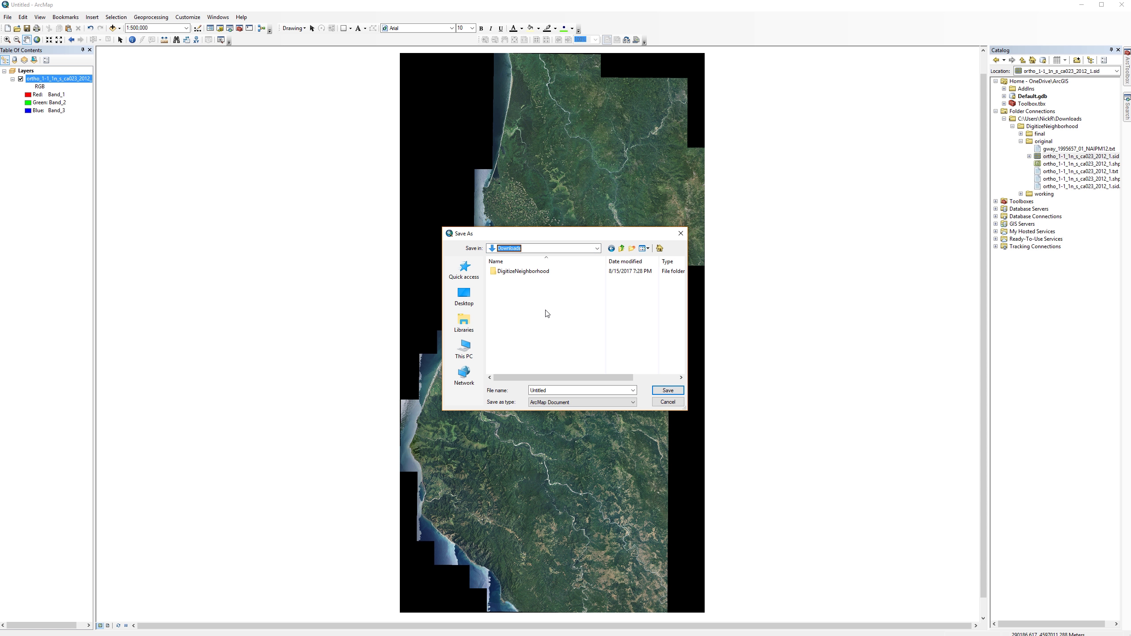
double_click(534, 272)
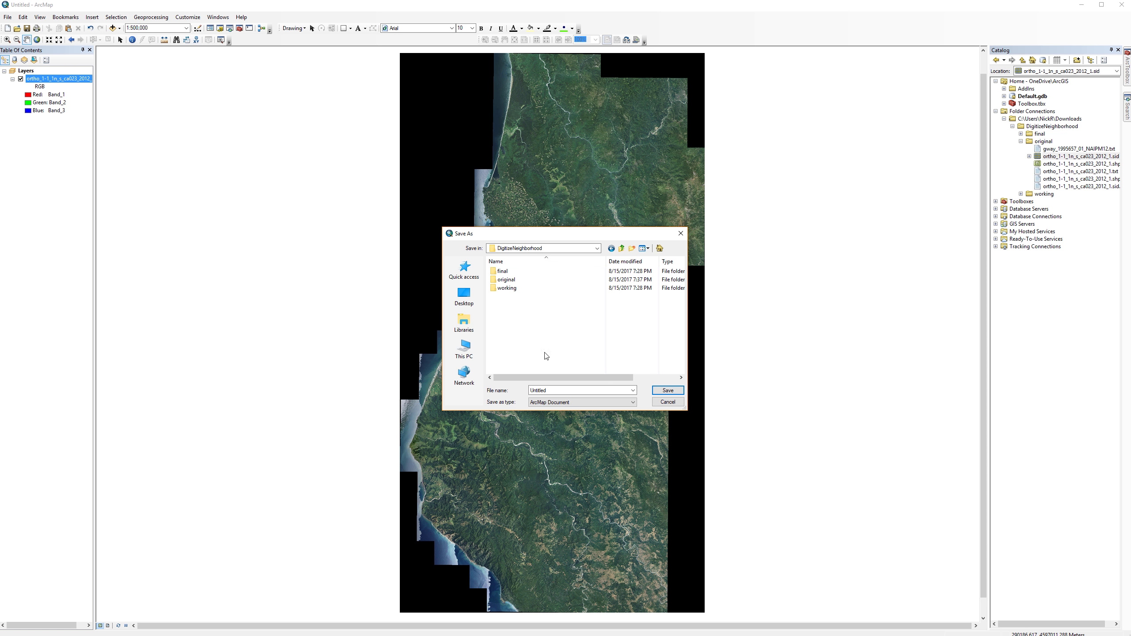
double_click(573, 390)
text(DigitizingLab)
click(667, 390)
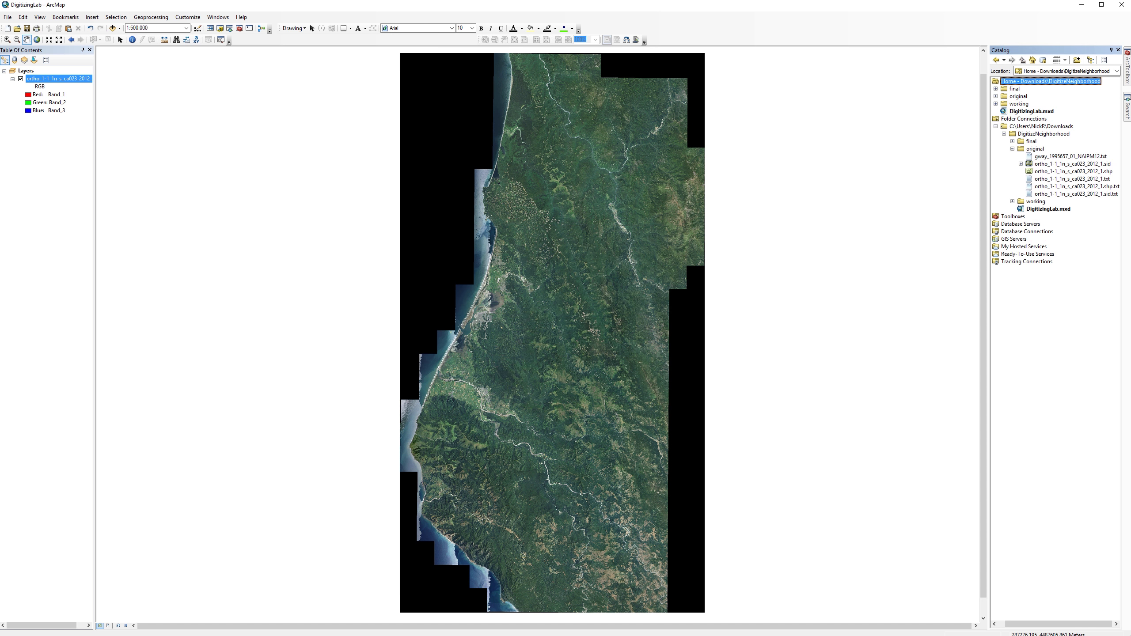
Zoom into the small residential town area and center the neighborhood in view
click(7, 39)
drag(503, 274, 511, 280)
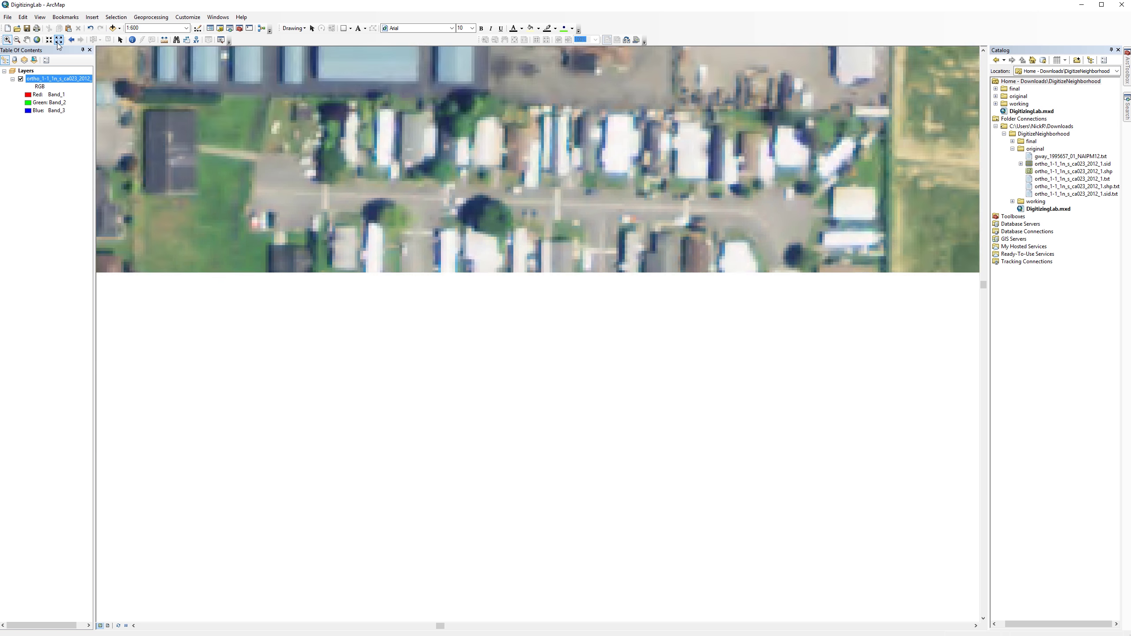
click(26, 40)
drag(638, 443, 621, 343)
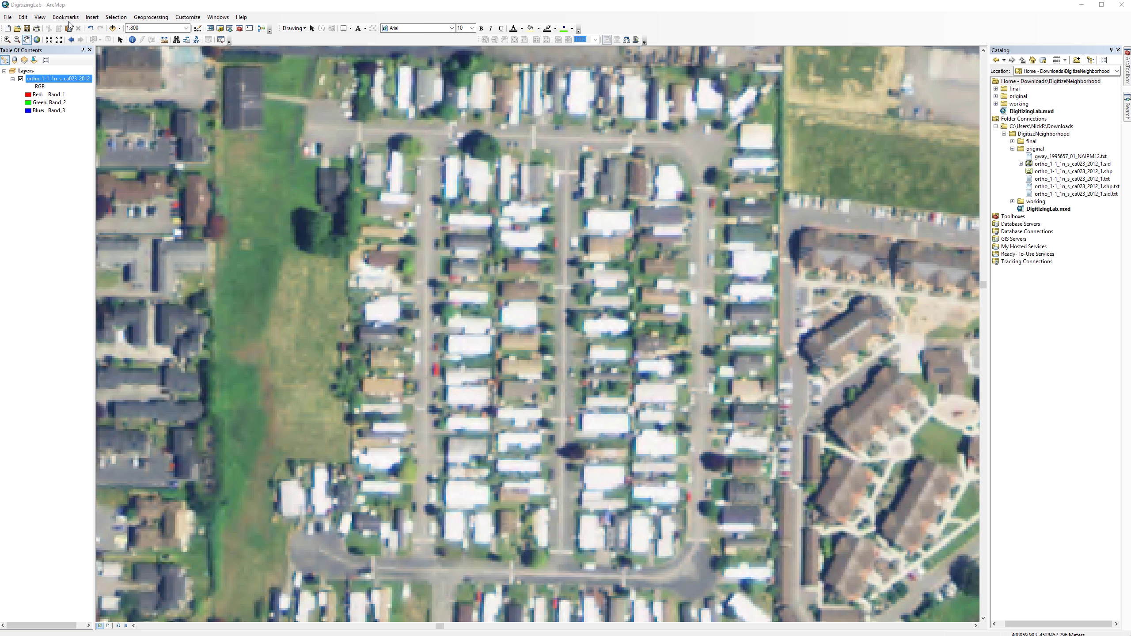
Create a bookmark named 'My Neighborhood' for the current view
click(65, 17)
click(72, 27)
text(My Neighborhood)
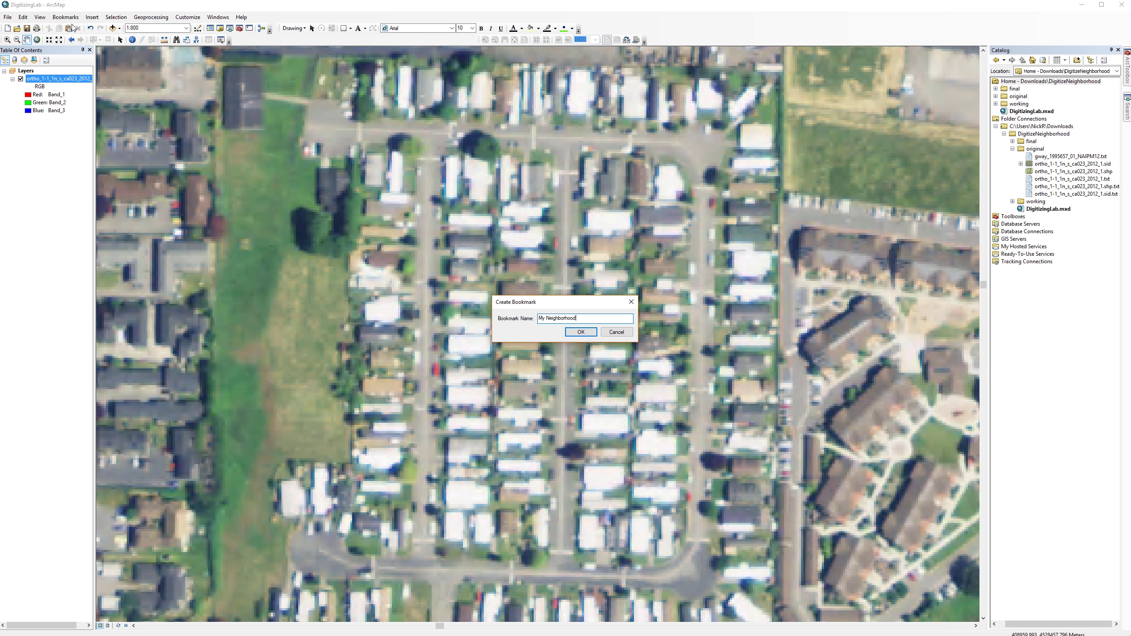
key(Return)
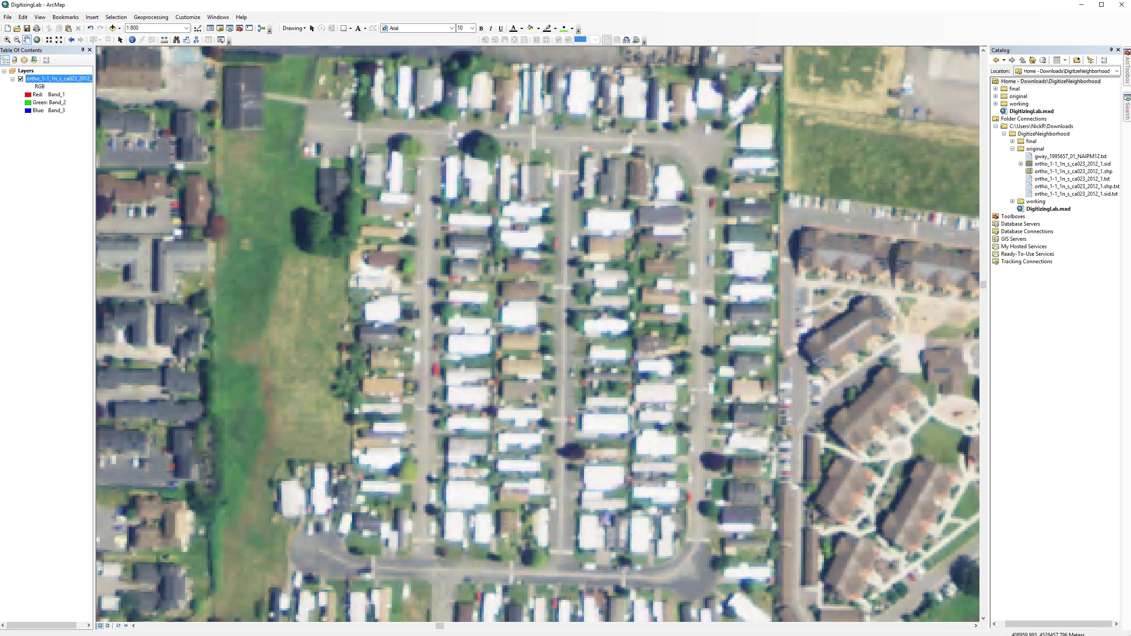
Go to the working folder in Catalog and float the Catalog window, making it taller
click(1035, 202)
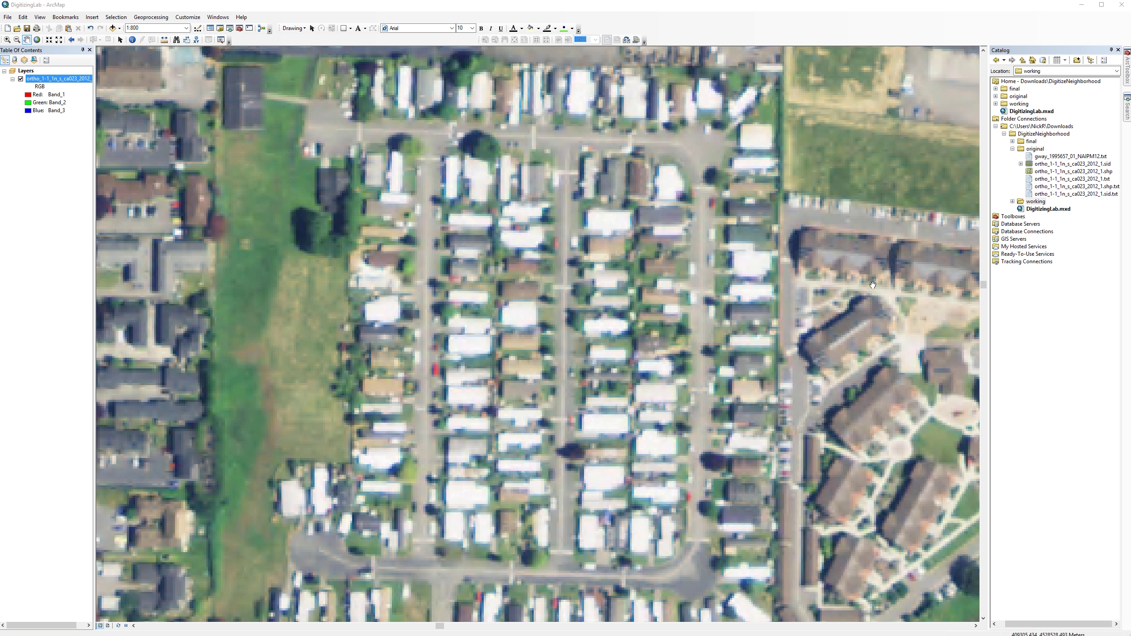
drag(1015, 50, 710, 186)
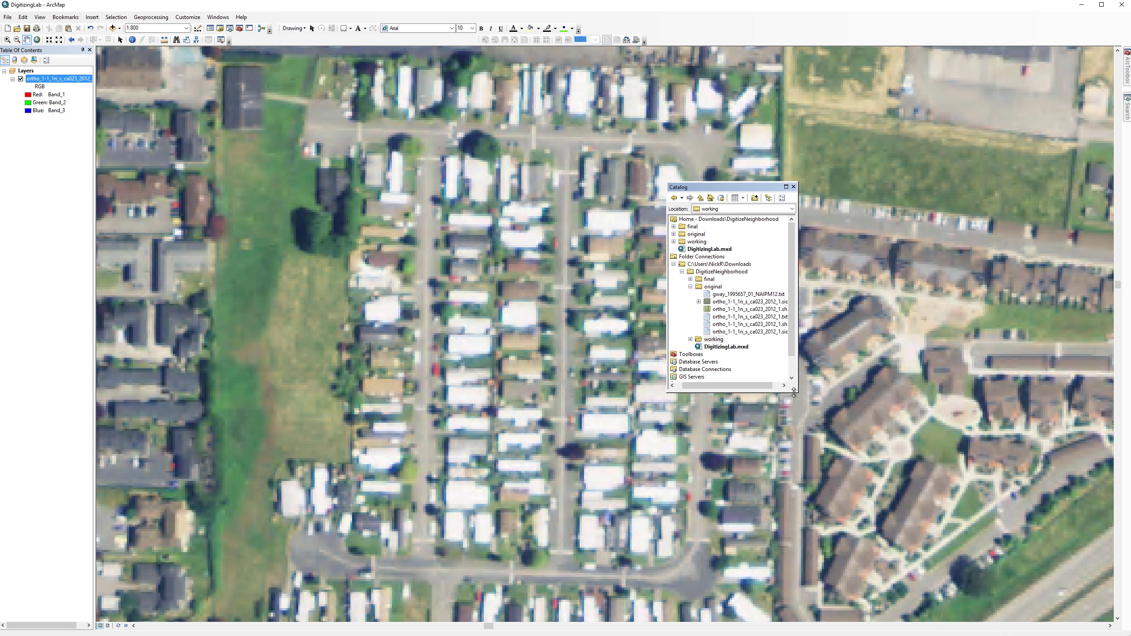
drag(795, 391, 797, 466)
Define a new shapefile named houses with Polygon feature type in the working folder
right_click(717, 339)
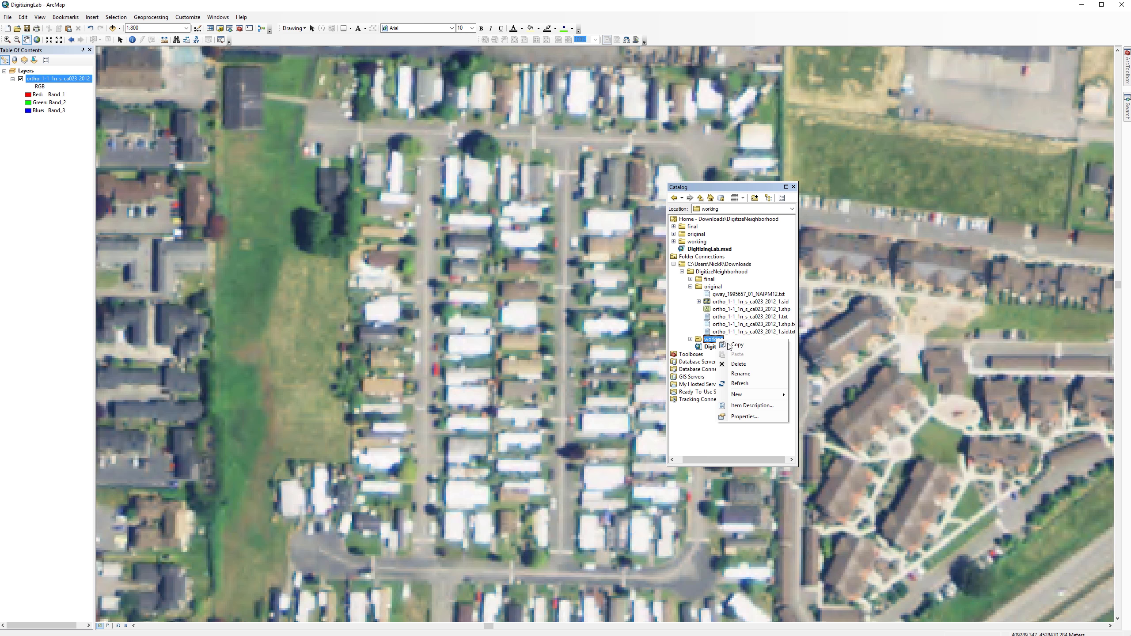
mouse_move(752, 395)
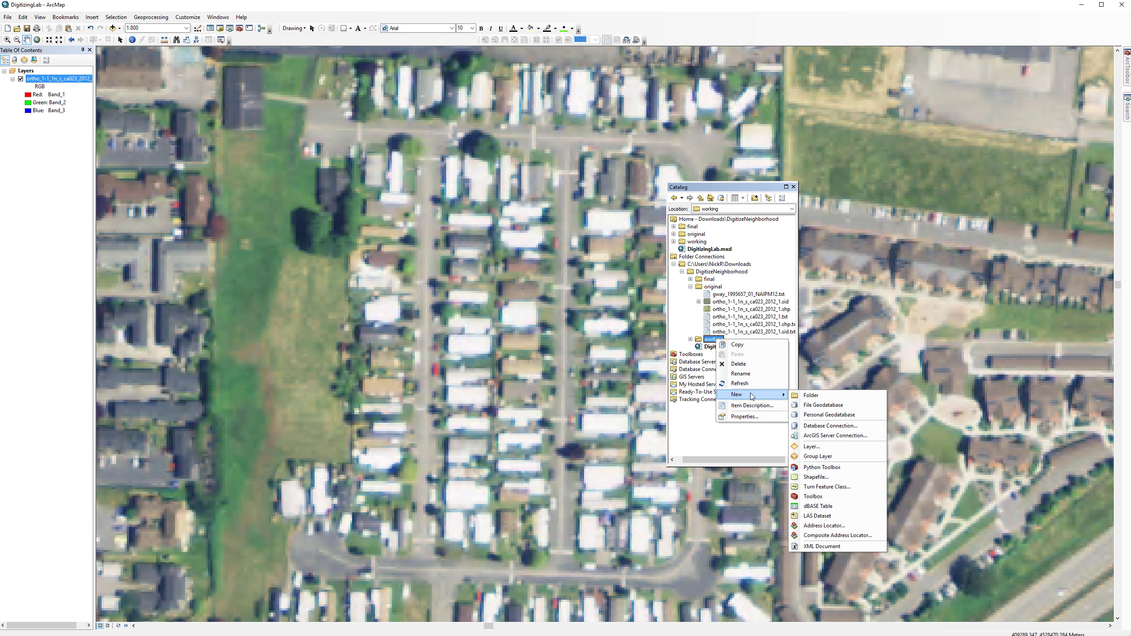
click(816, 477)
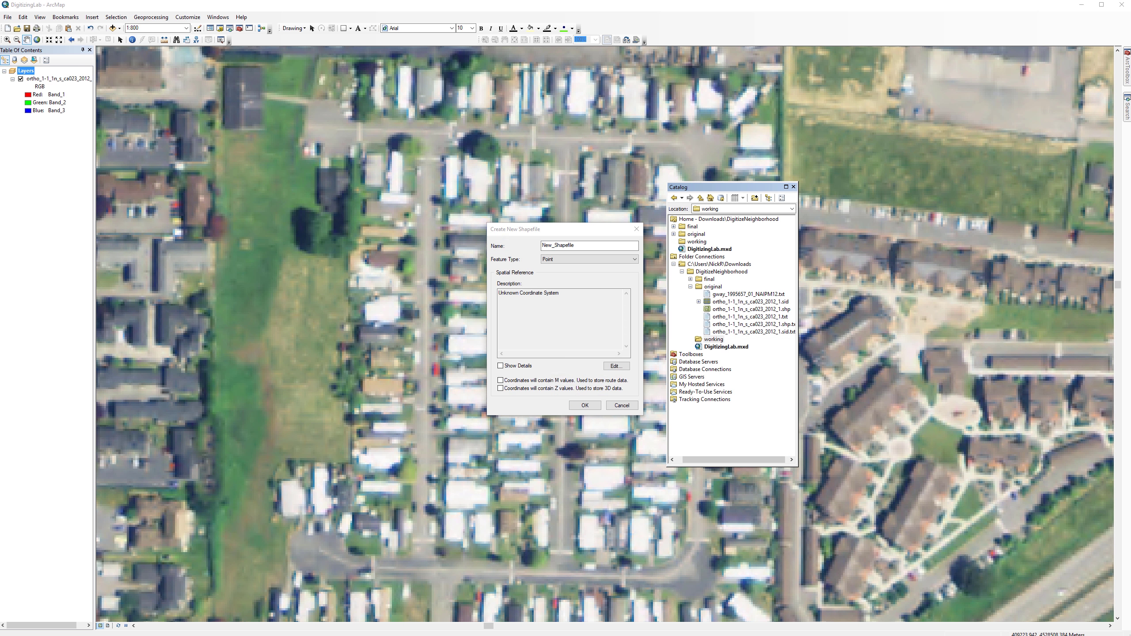
click(580, 246)
double_click(565, 243)
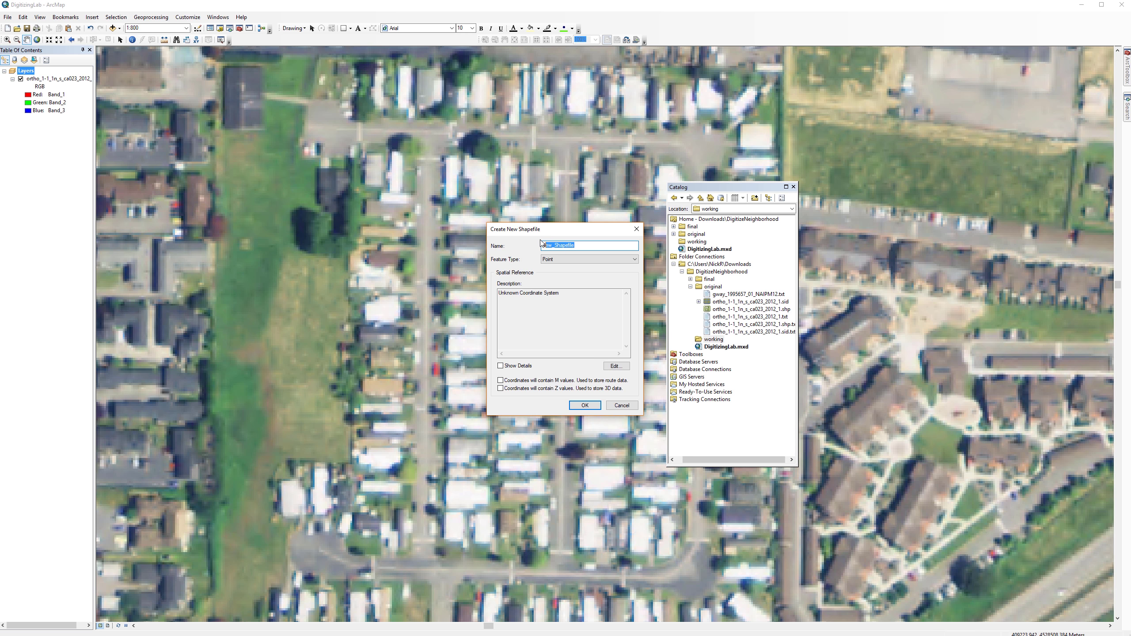
text(houses)
click(610, 258)
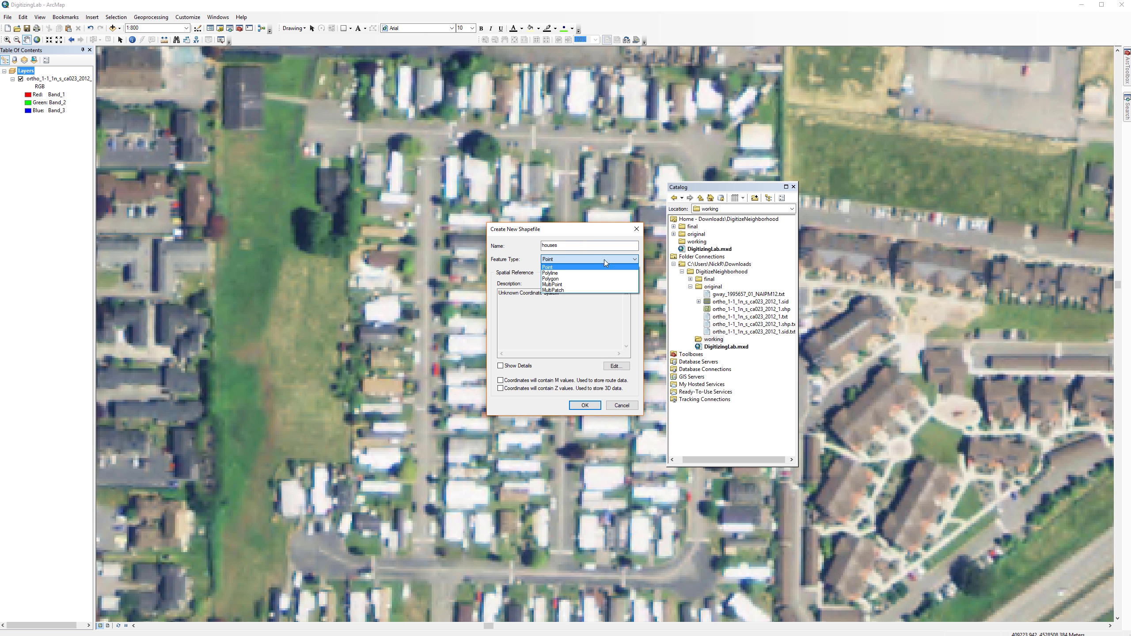
click(572, 278)
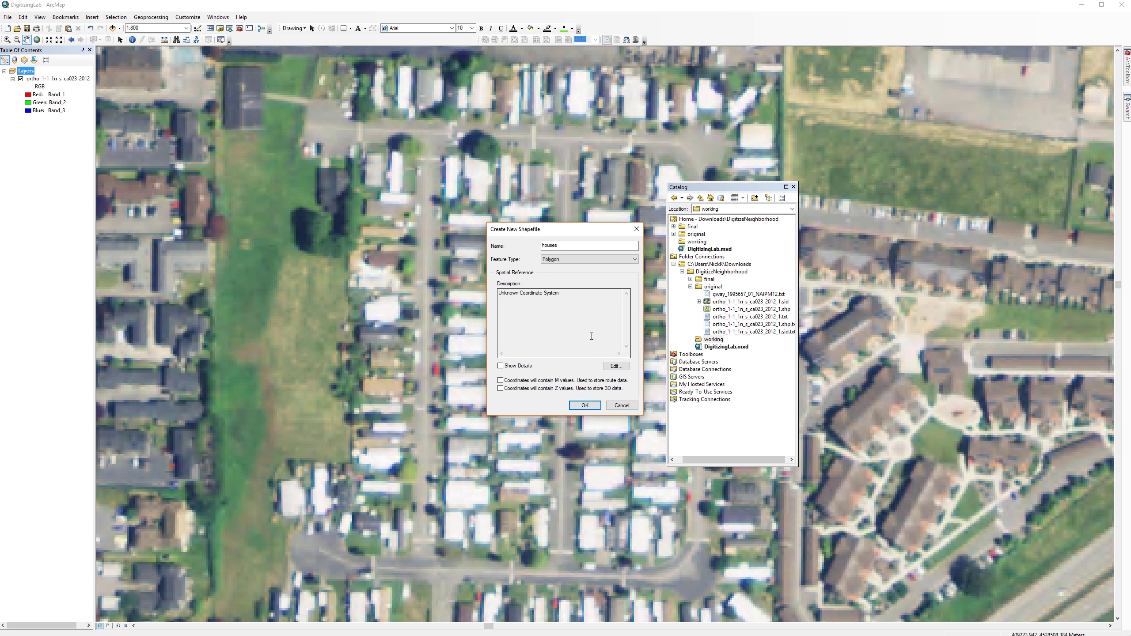
Import NAD_1983_UTM_Zone_10N from the orthophoto .sid file as the houses coordinate system
click(614, 366)
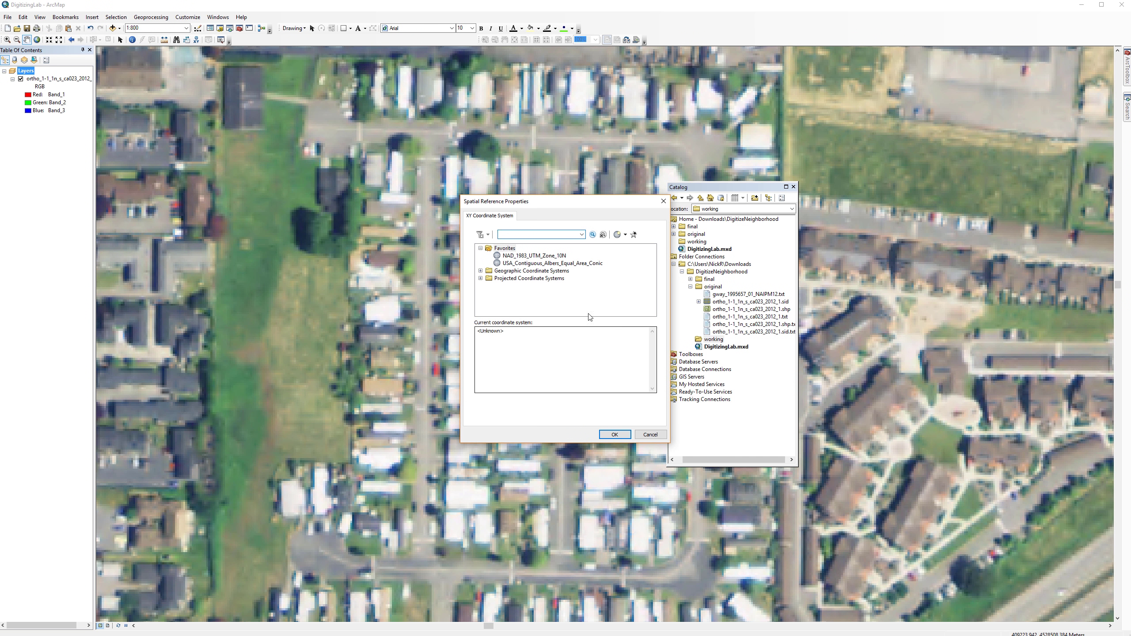
click(618, 234)
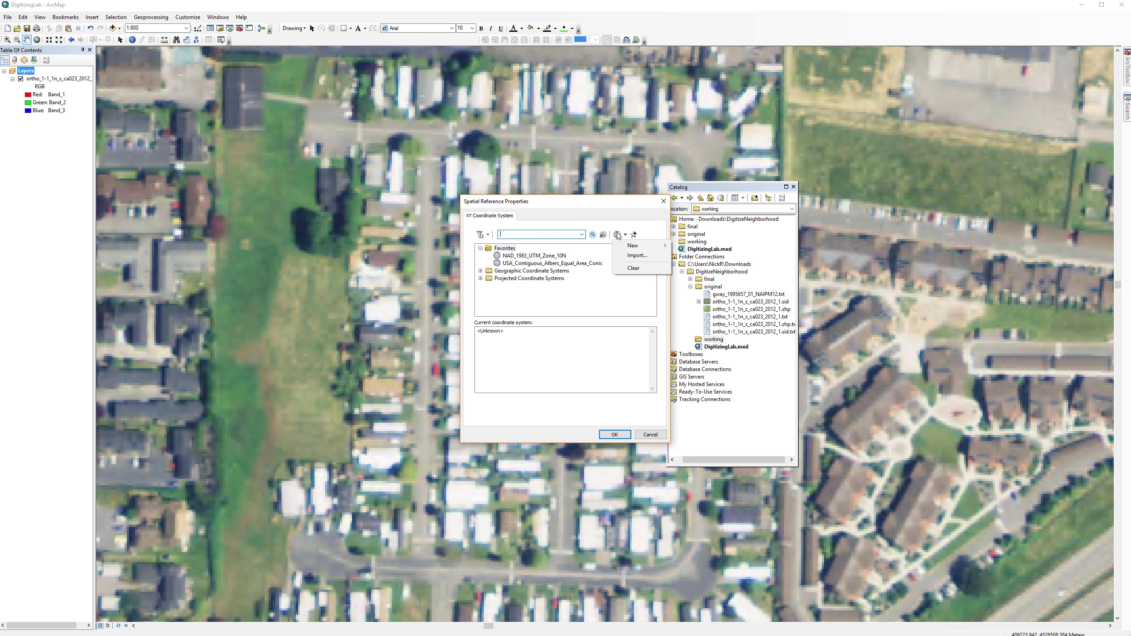
click(637, 255)
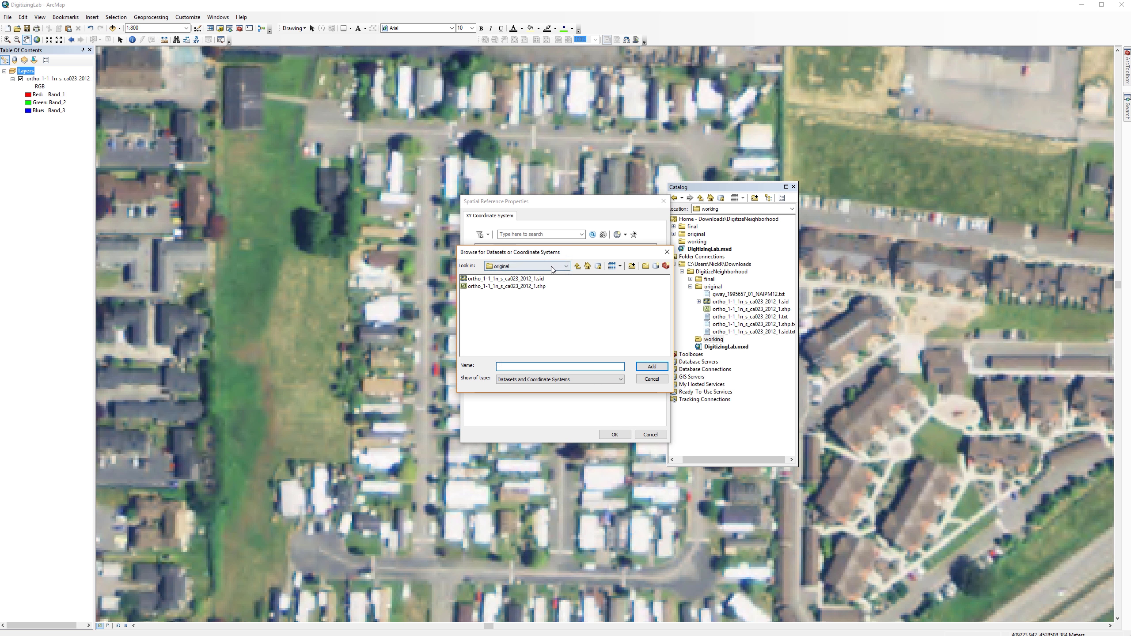
click(523, 279)
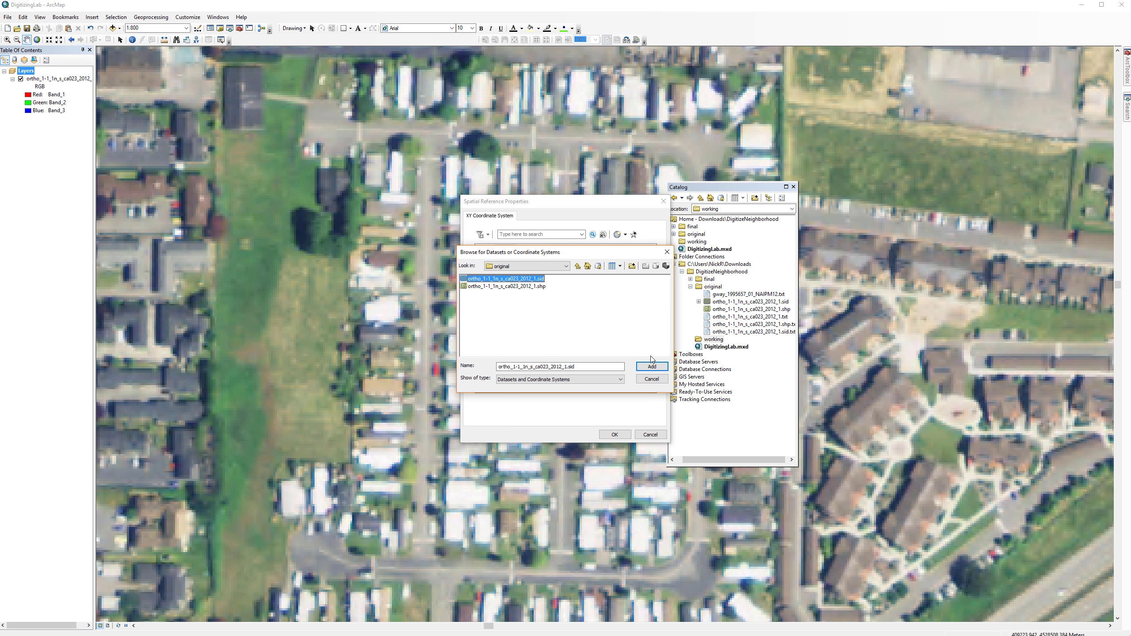
click(652, 367)
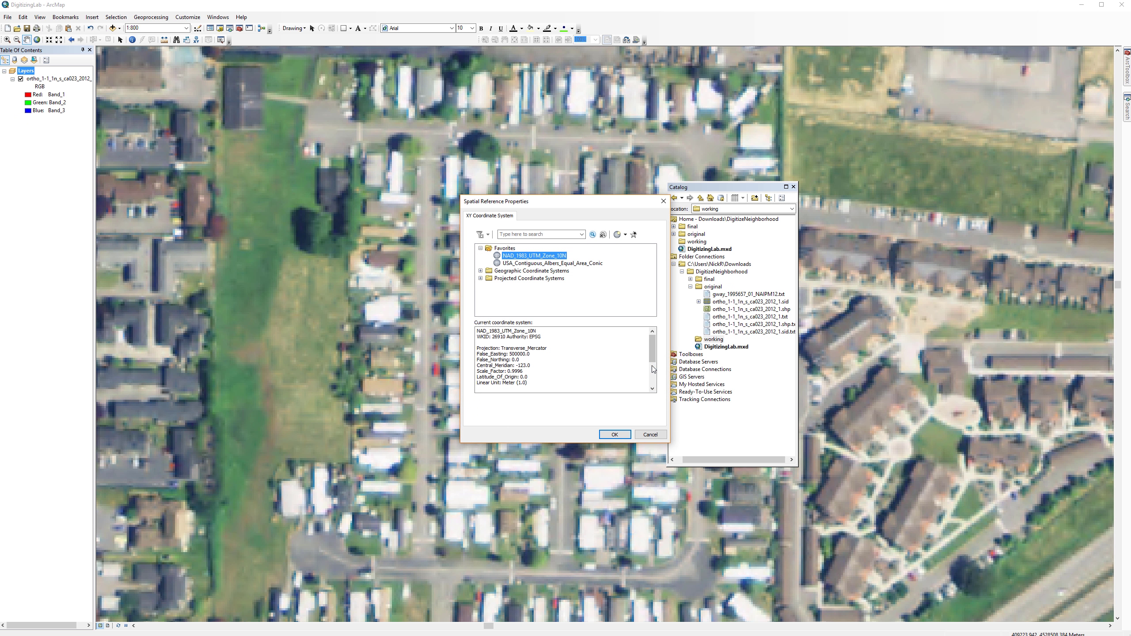
click(614, 434)
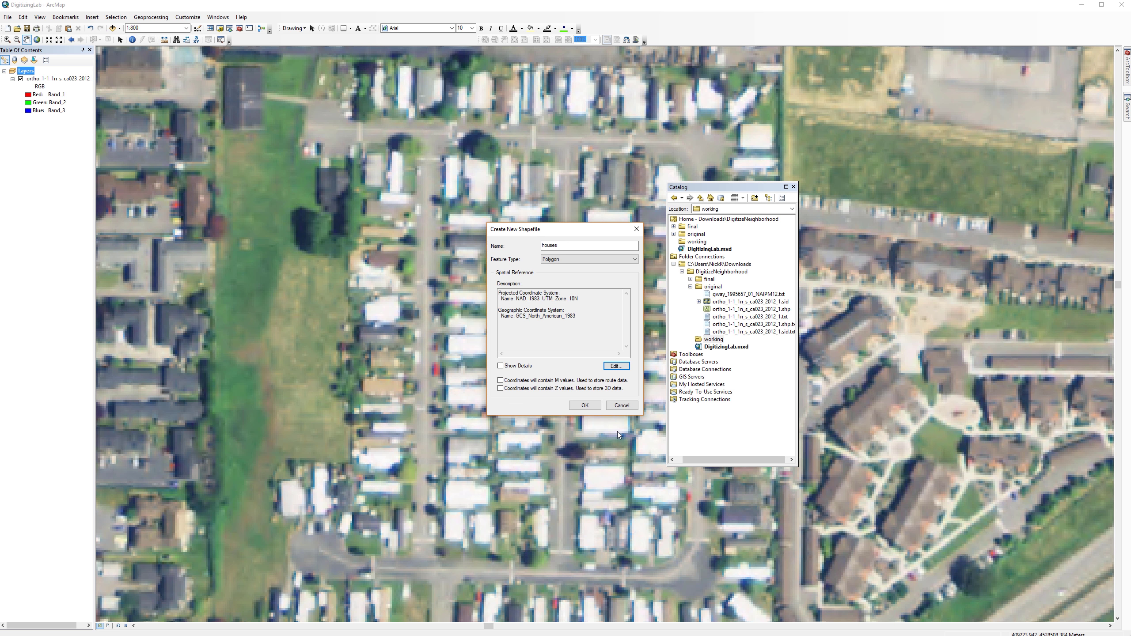
Create the houses shapefile, then create a trees point shapefile in UTM Zone 10N
click(585, 405)
right_click(716, 342)
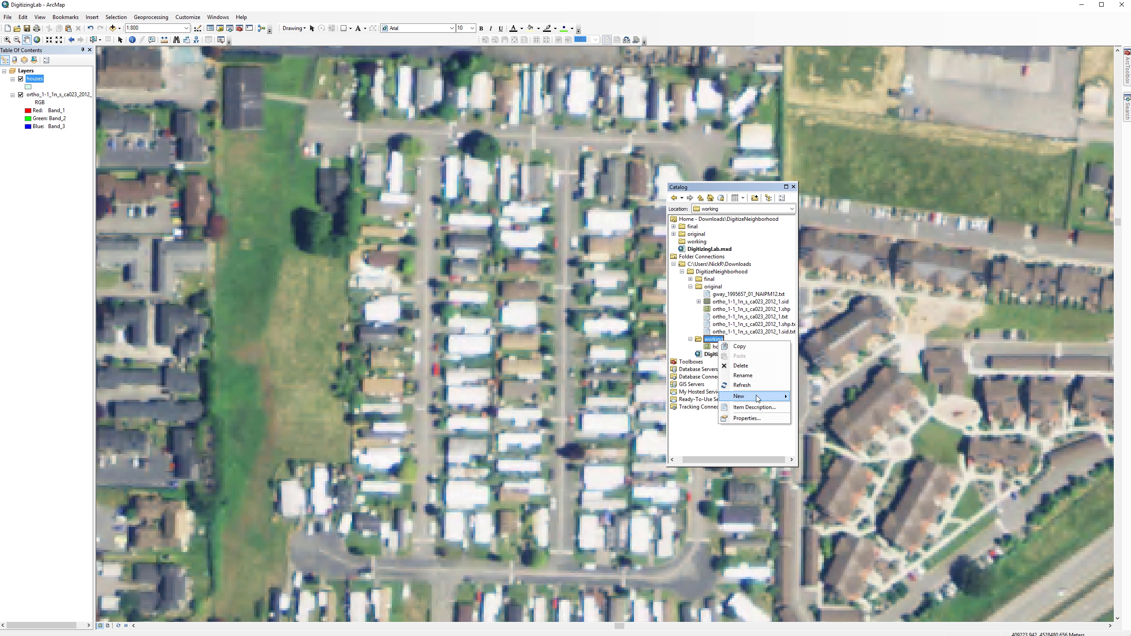
mouse_move(758, 400)
click(815, 472)
text(trees)
click(616, 365)
click(615, 434)
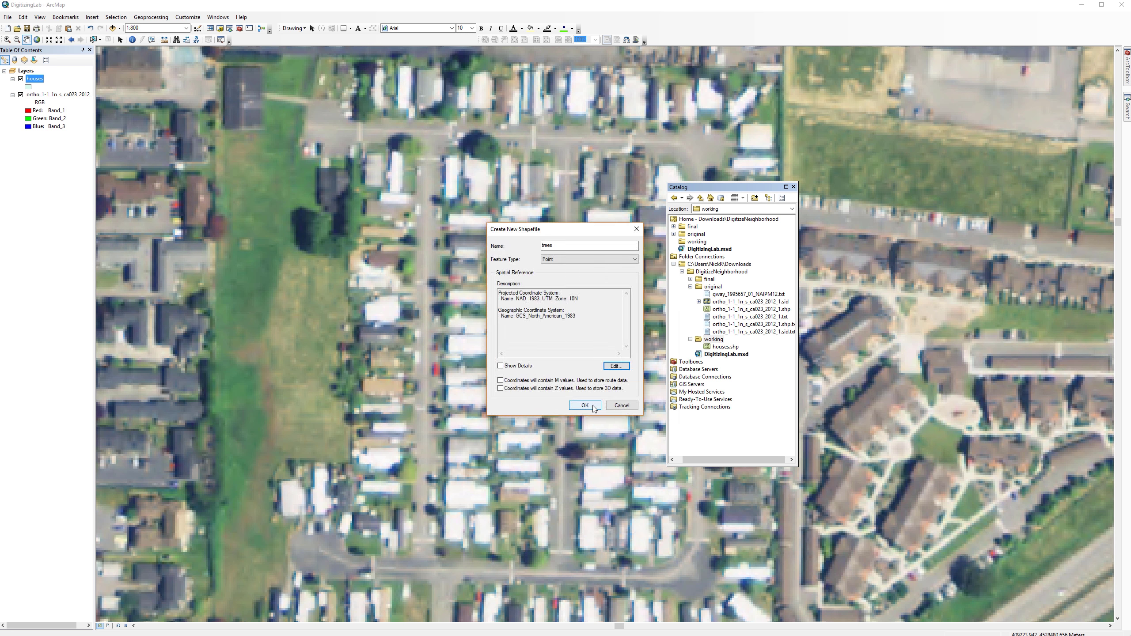
click(584, 405)
Create a roads polyline shapefile with the NAD_1983_UTM_Zone_10N coordinate system
right_click(714, 339)
click(815, 473)
text(roads)
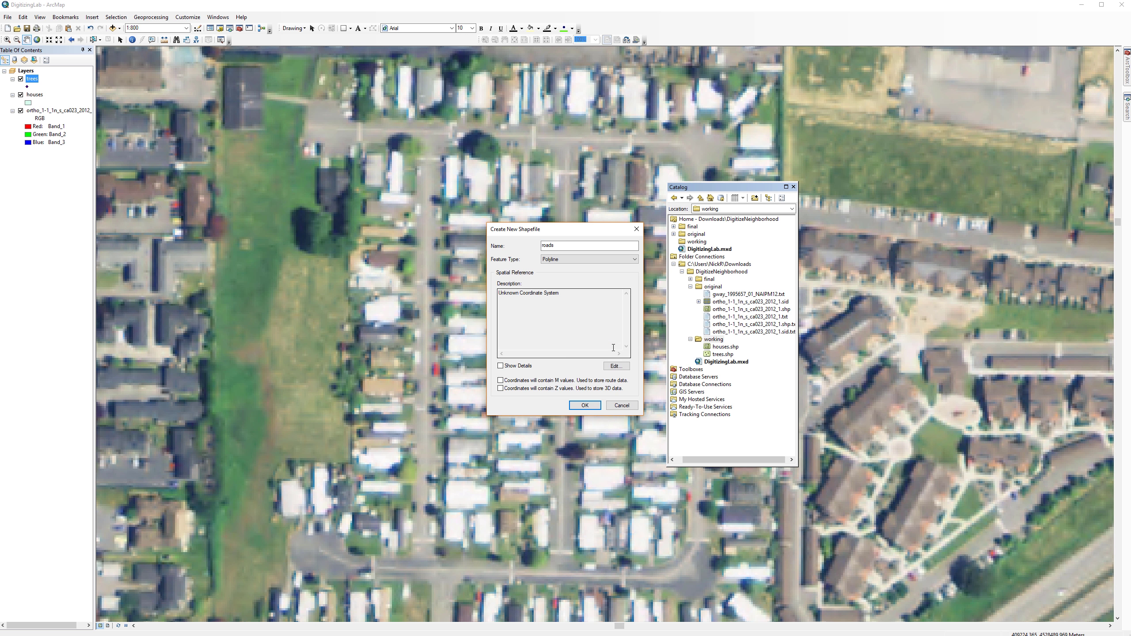
click(616, 366)
click(538, 255)
click(600, 434)
click(585, 405)
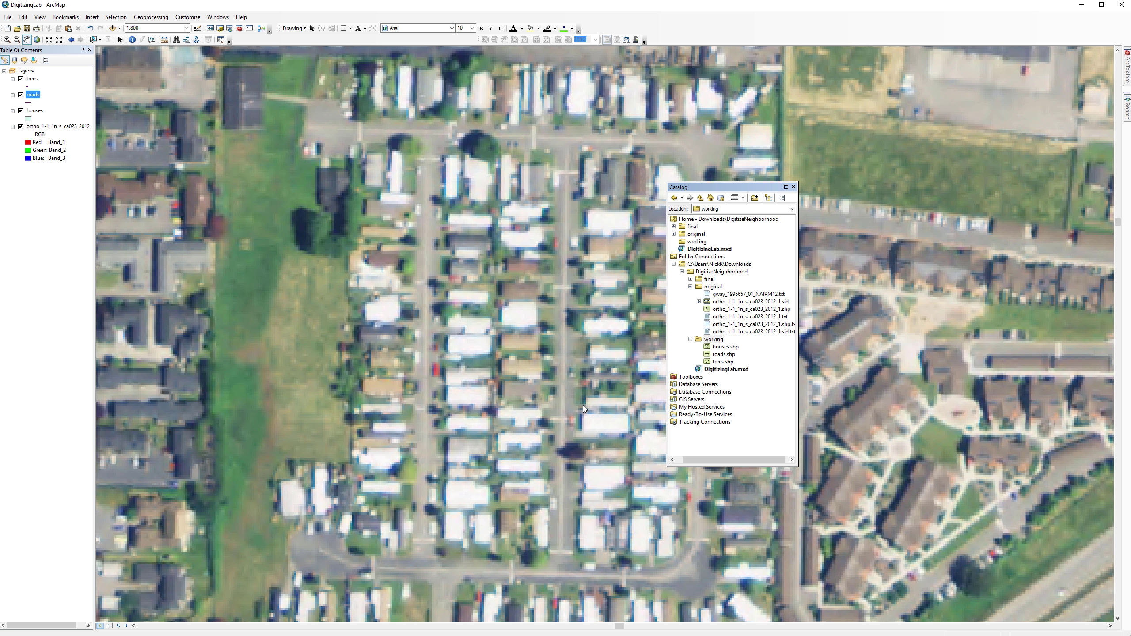